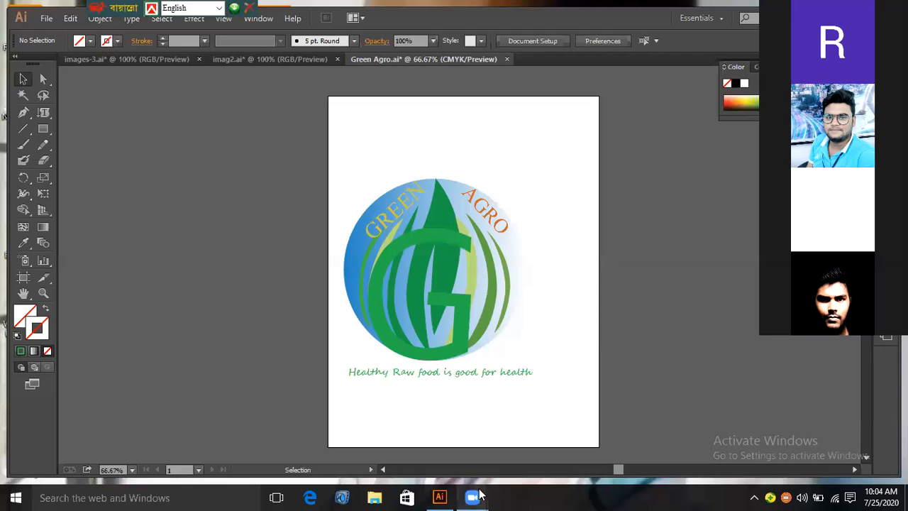
mouse_move(480, 495)
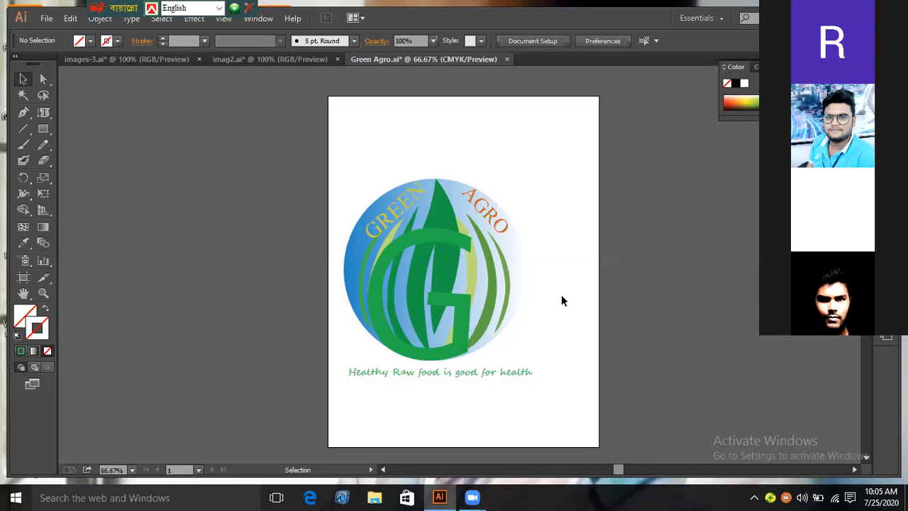
left_click(487, 217)
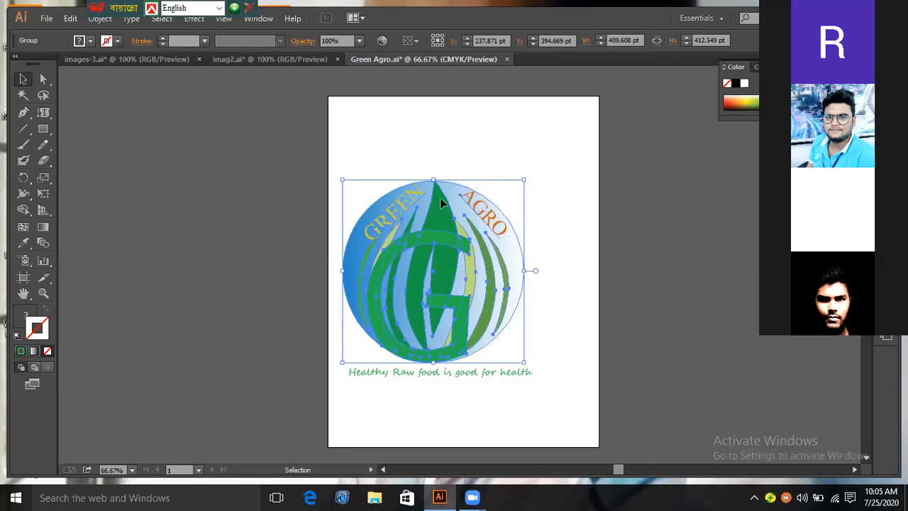
left_click(537, 336)
left_click(456, 319)
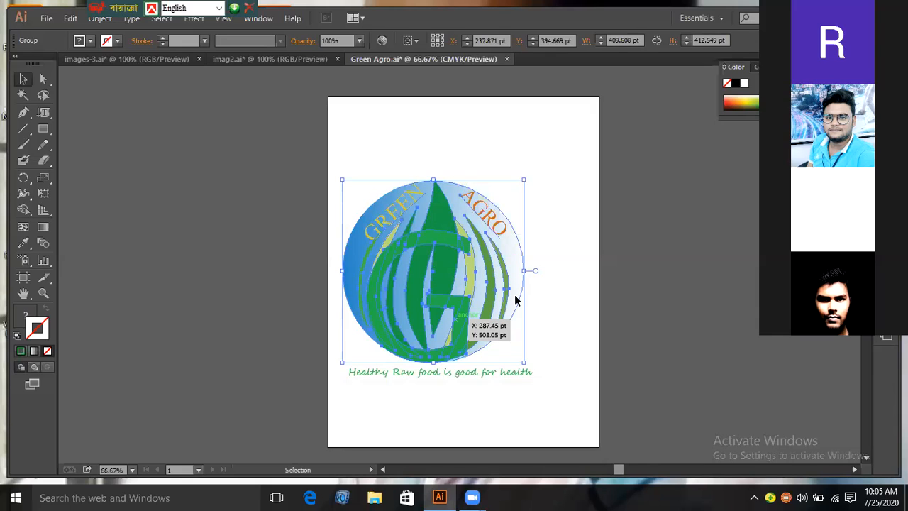
left_click(587, 270)
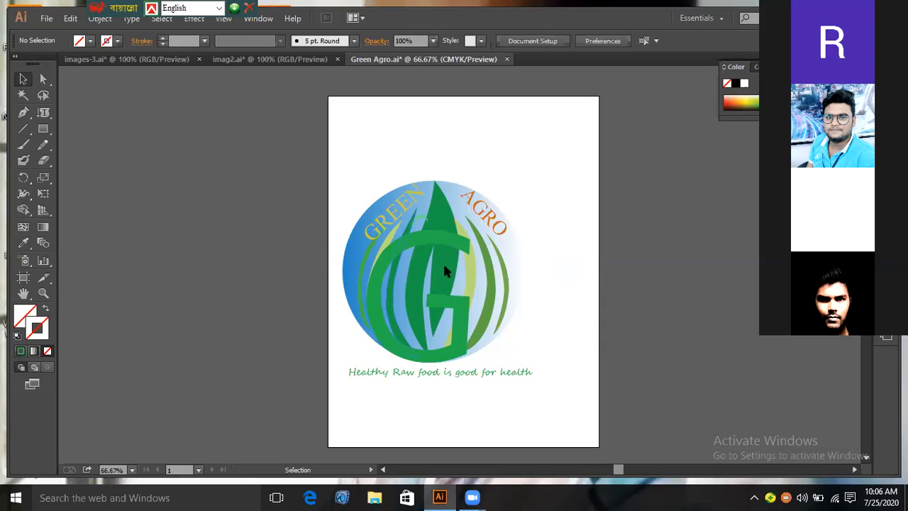
Separate the large green letter G from the logo and place it outside the artboard, beside the emblem
left_click(459, 321)
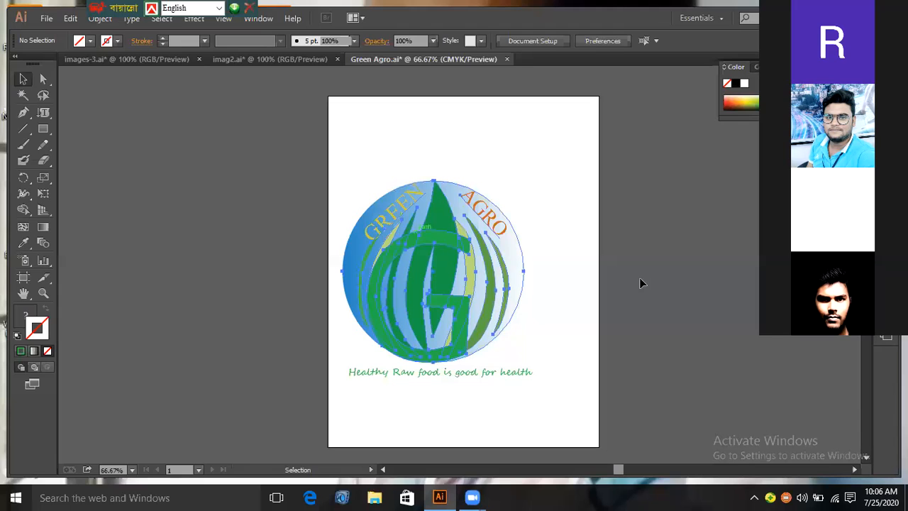
left_click_drag(473, 341, 467, 319)
key("ctrl+z")
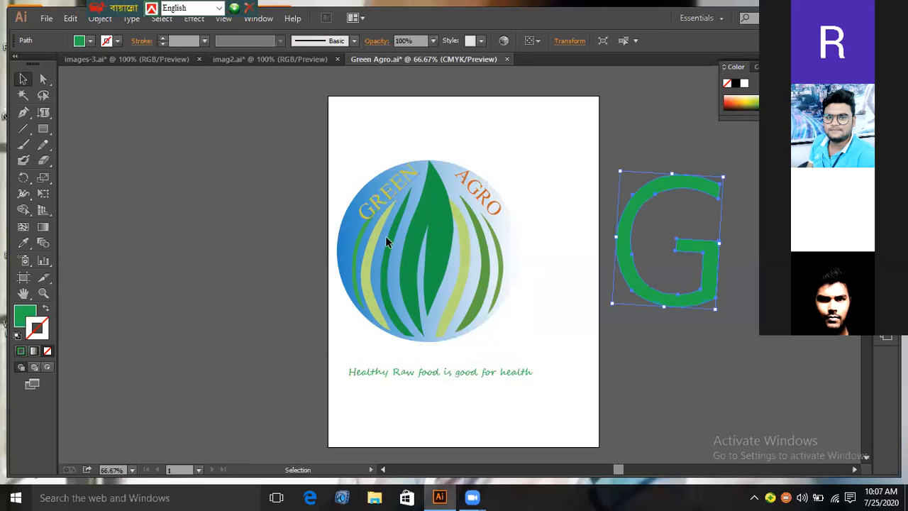
Shift the circle emblem and its leaf shapes slightly on the artboard
left_click_drag(385, 236, 590, 236)
left_click_drag(432, 225, 429, 259)
left_click(426, 251, "shift")
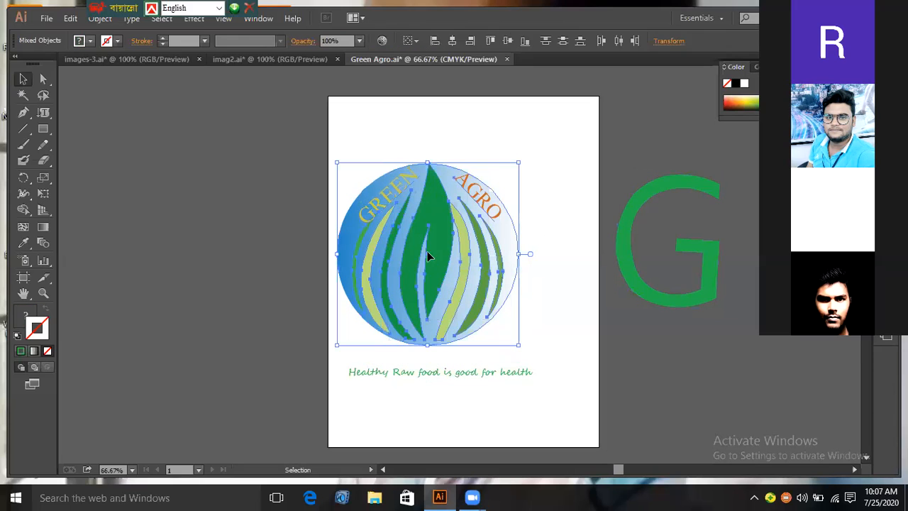
left_click_drag(397, 187, 405, 203)
right_click(407, 192)
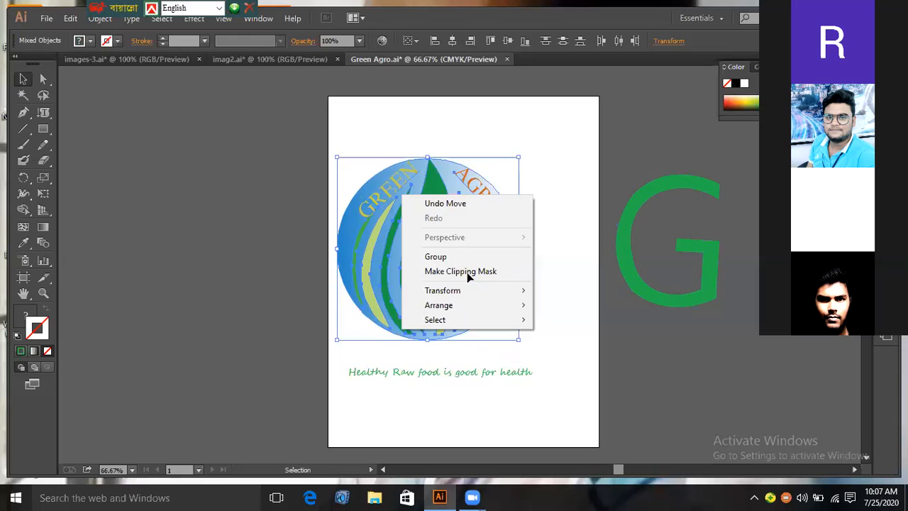
key("Escape")
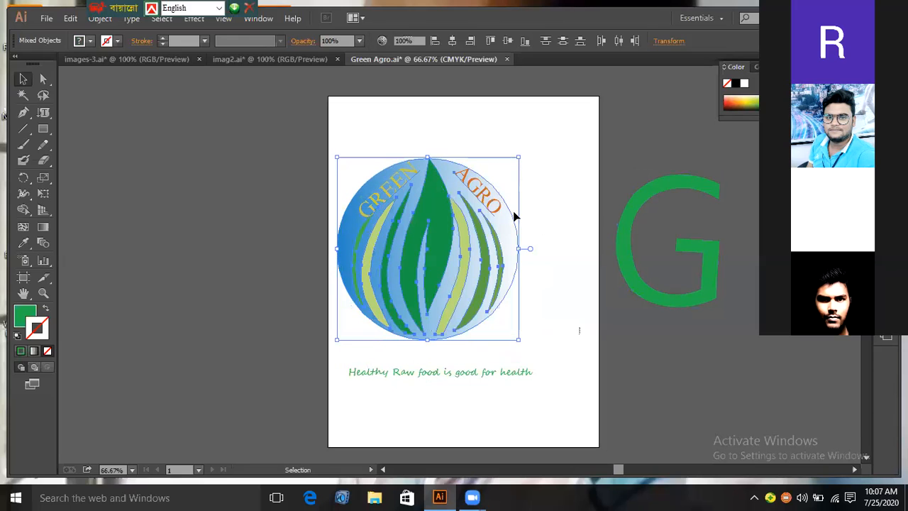
Move the orange AGRO text below the circle, just above the tagline, and rotate it to nearly horizontal
left_click_drag(488, 198, 520, 365)
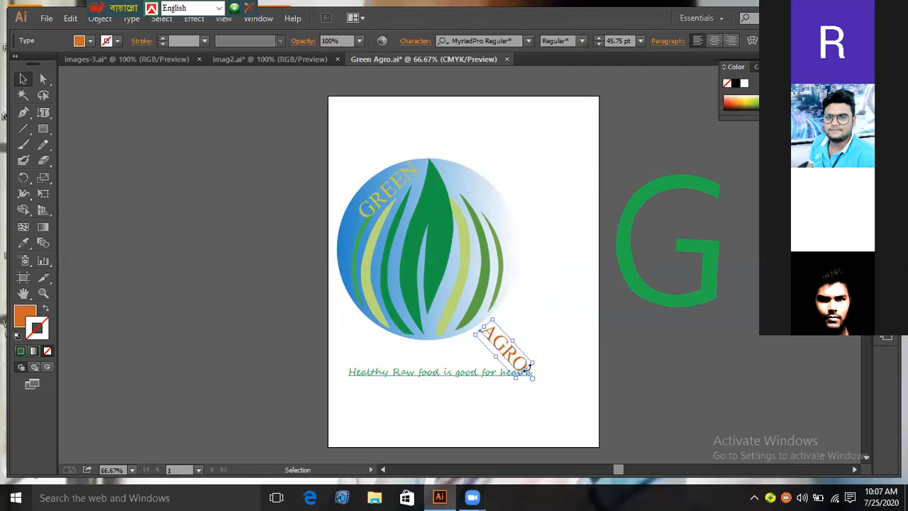
left_click_drag(526, 367, 537, 349)
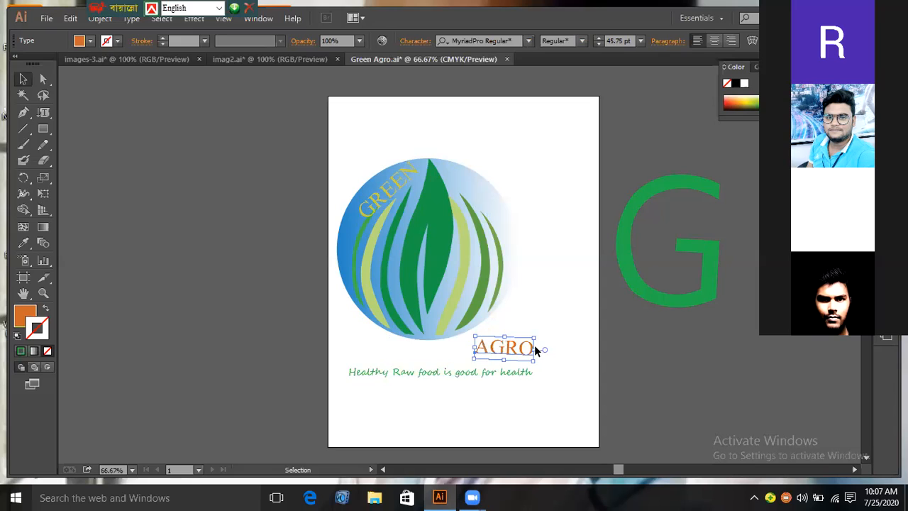
left_click(535, 350)
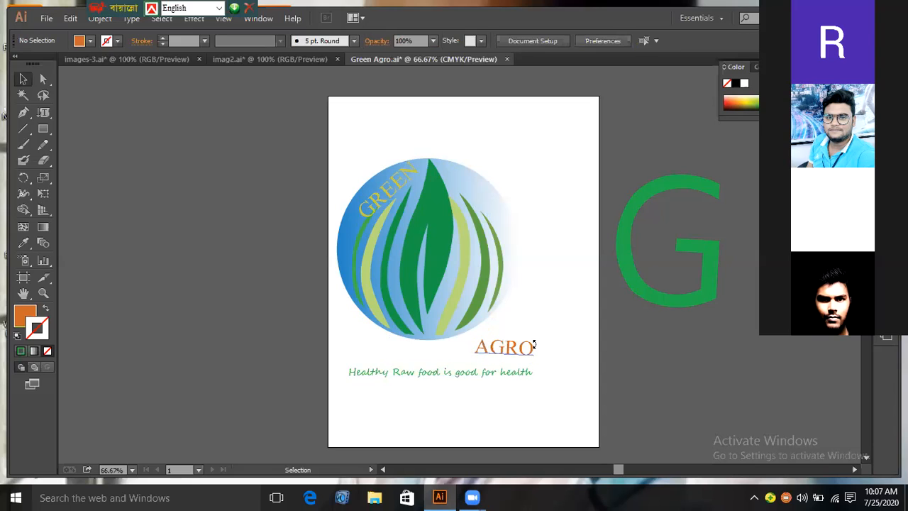
left_click(534, 344)
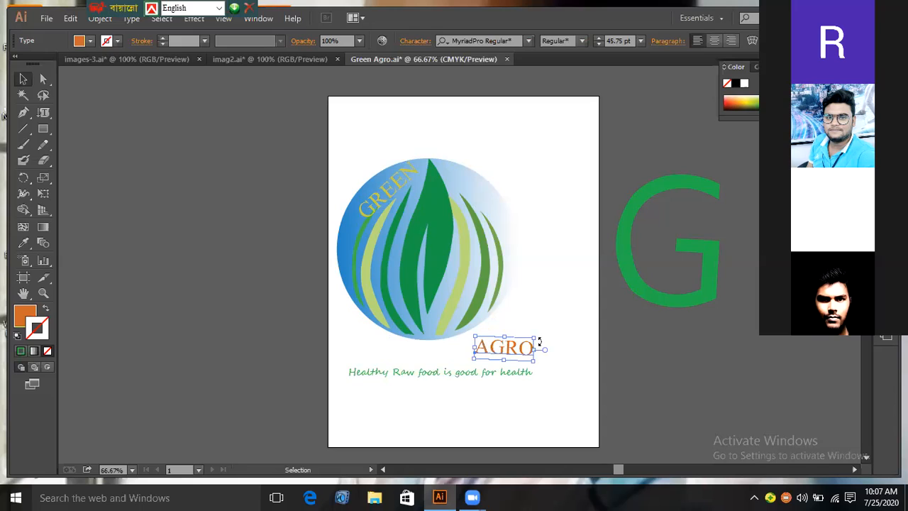
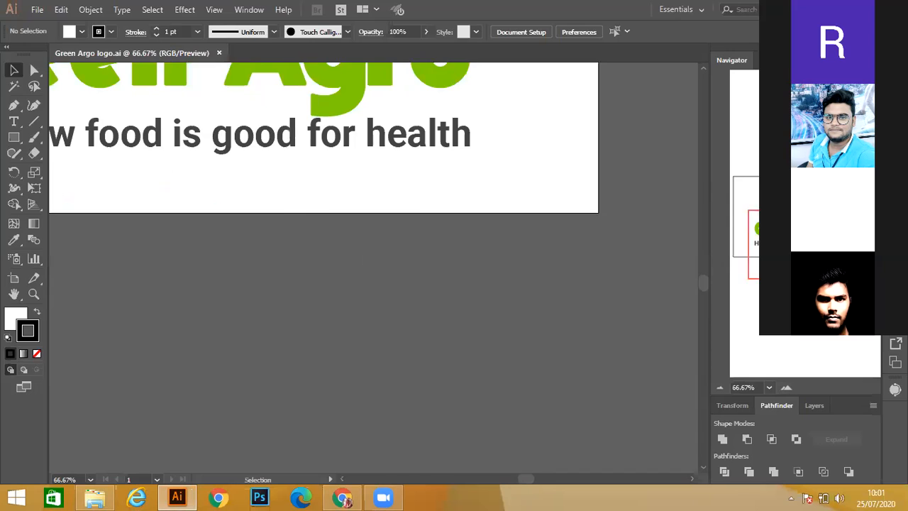
Ungroup the Green Agro cart logo to separate the tagline from the cart and title, viewing the artboard at 50%
left_click_drag(779, 323, 756, 345)
left_click(720, 388)
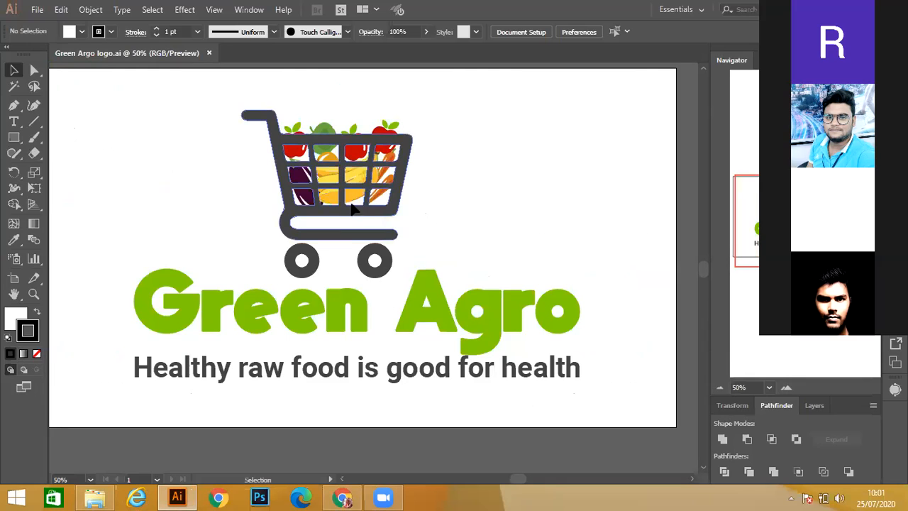
left_click(444, 304)
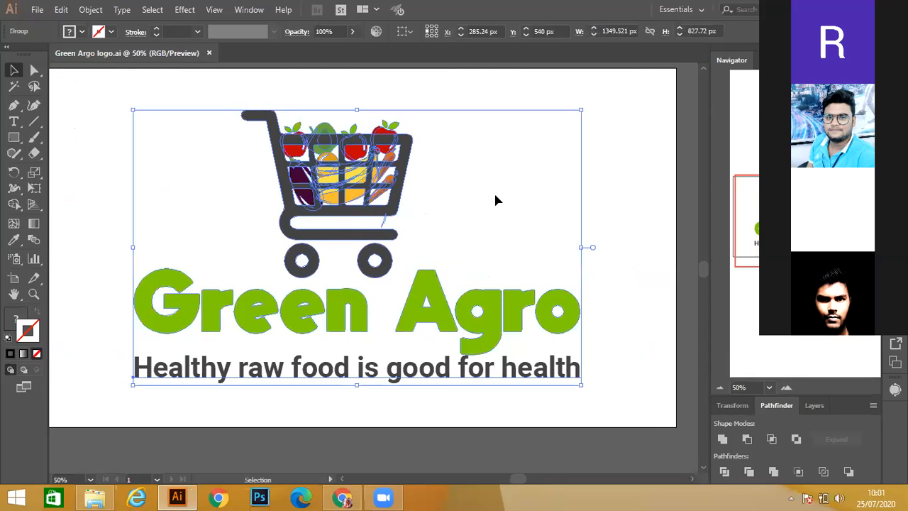
left_click(445, 204)
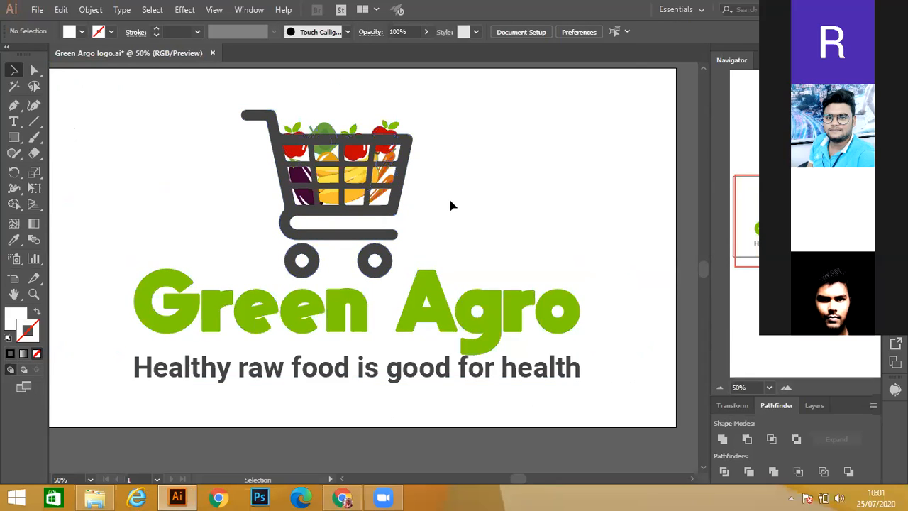
left_click(403, 176)
left_click_drag(352, 140, 352, 140)
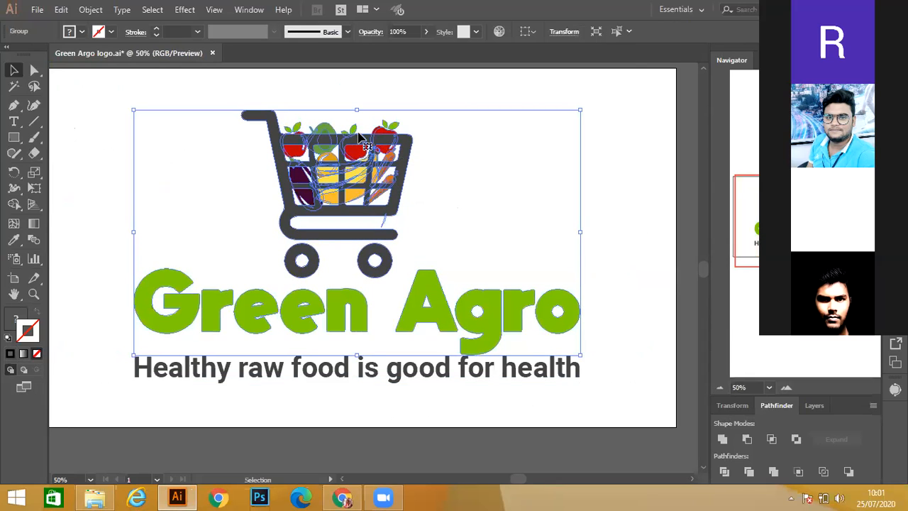
left_click_drag(389, 182, 359, 194)
Scale the tagline "Healthy raw food is good for health" down to 51.27 pt and place it under the title, beside the g's descender
left_click(333, 375)
left_click(486, 423)
left_click(553, 380)
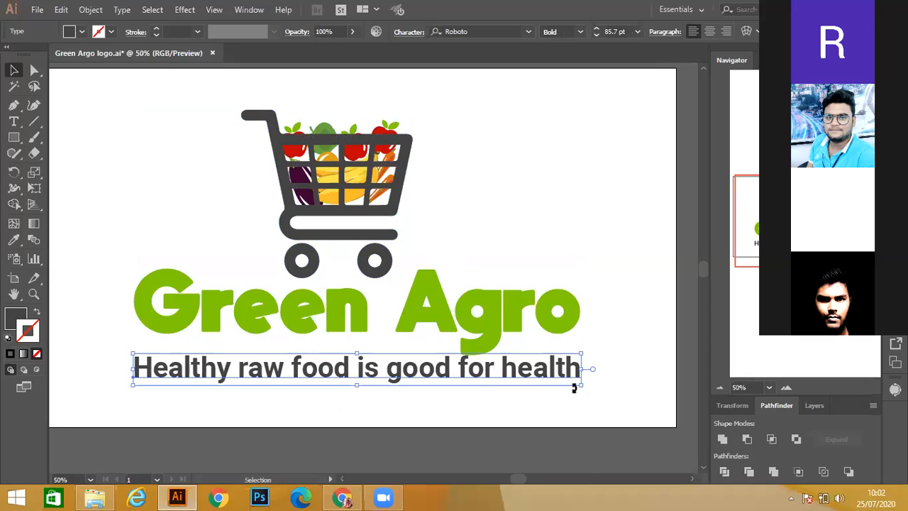
left_click_drag(578, 383, 517, 376)
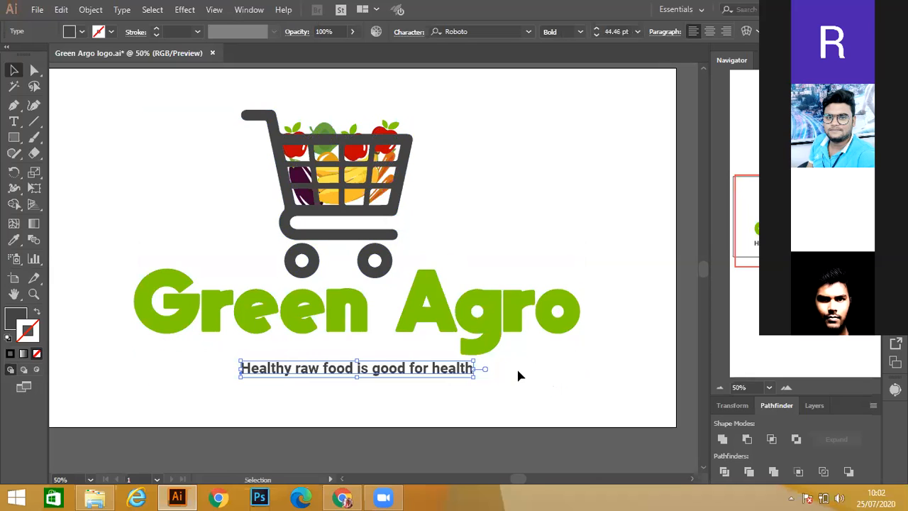
mouse_move(458, 373)
left_mouse_down()
mouse_move(450, 359)
mouse_move(468, 371)
mouse_move(446, 355)
mouse_move(470, 383)
left_mouse_up()
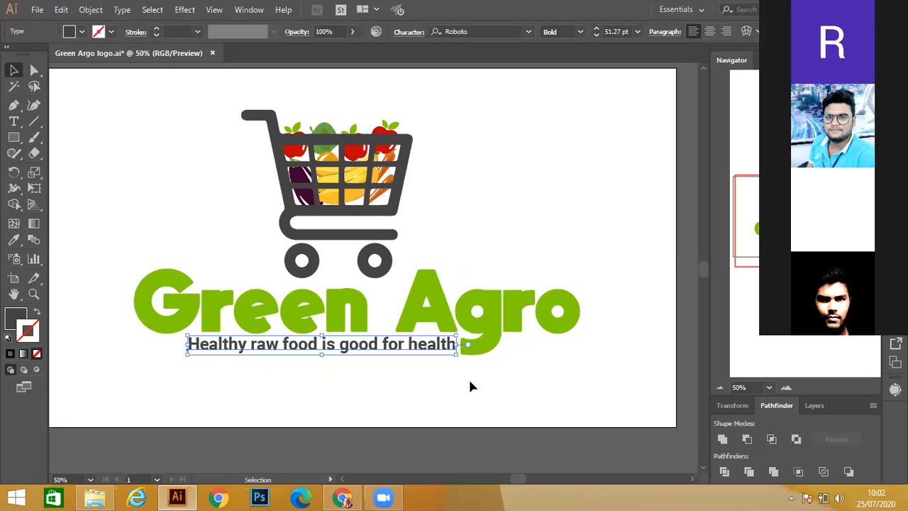
left_click(471, 385)
Nudge the tagline slightly downward to add space between it and the Green Agro title
left_click(423, 344)
key("Down")
key("Down")
key("Down")
key("Down")
key("Down")
key("Down")
key("Down")
key("Down")
key("Down")
key("Down")
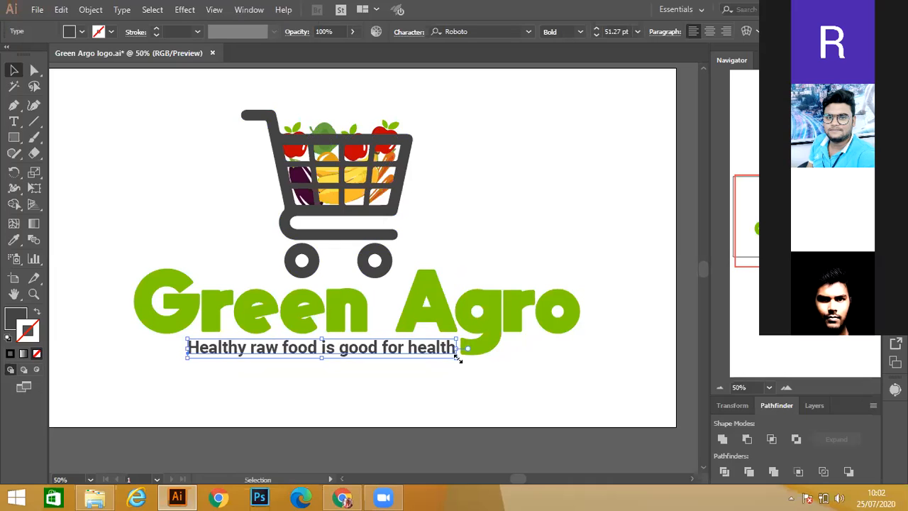
left_click(516, 379)
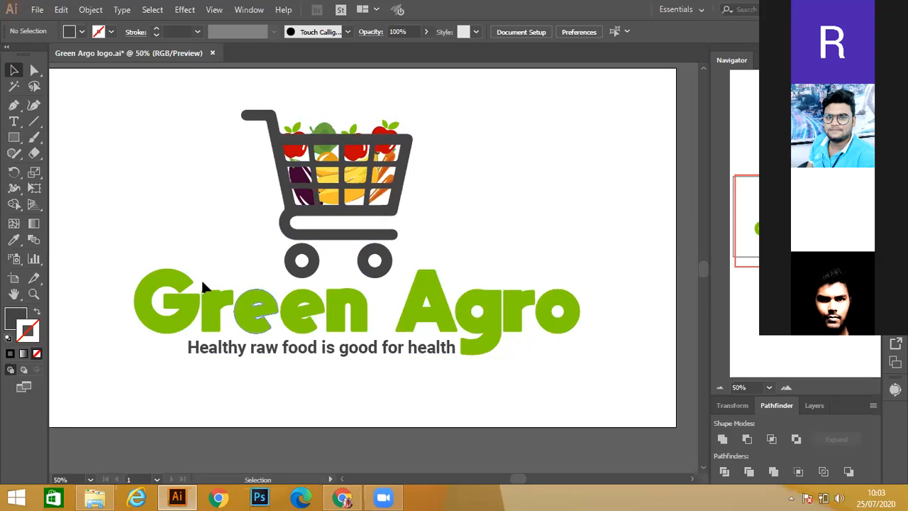
Select the cart, title and tagline together and inspect the anchor points of their paths
left_click_drag(220, 95, 260, 284)
left_click_drag(267, 384, 425, 168)
key("a")
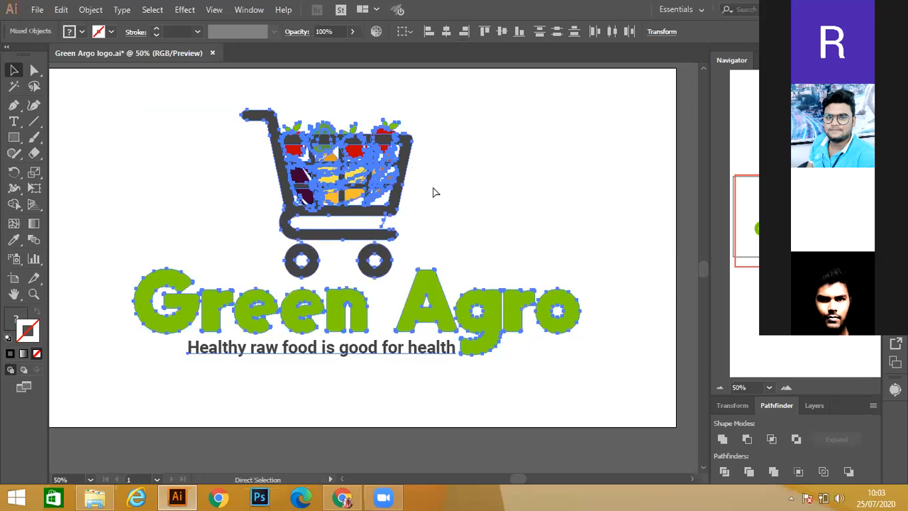
key("v")
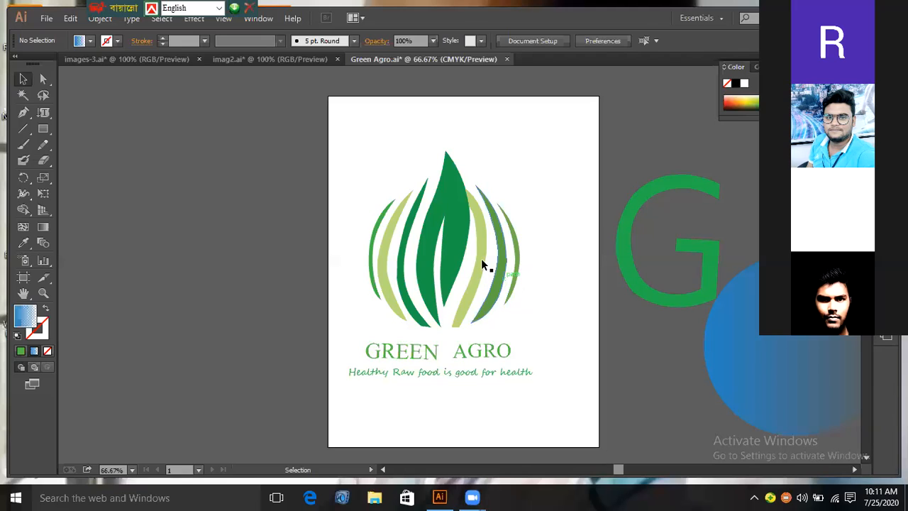
key("ctrl+z")
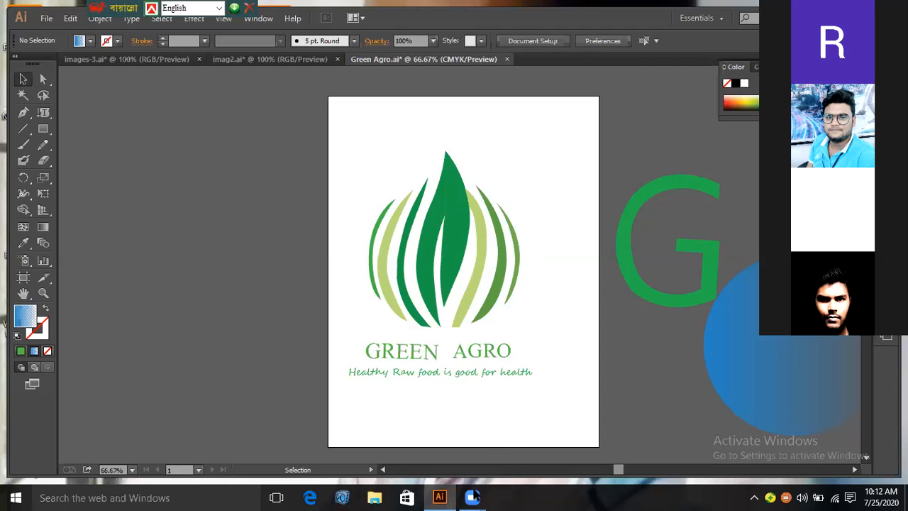
mouse_move(475, 495)
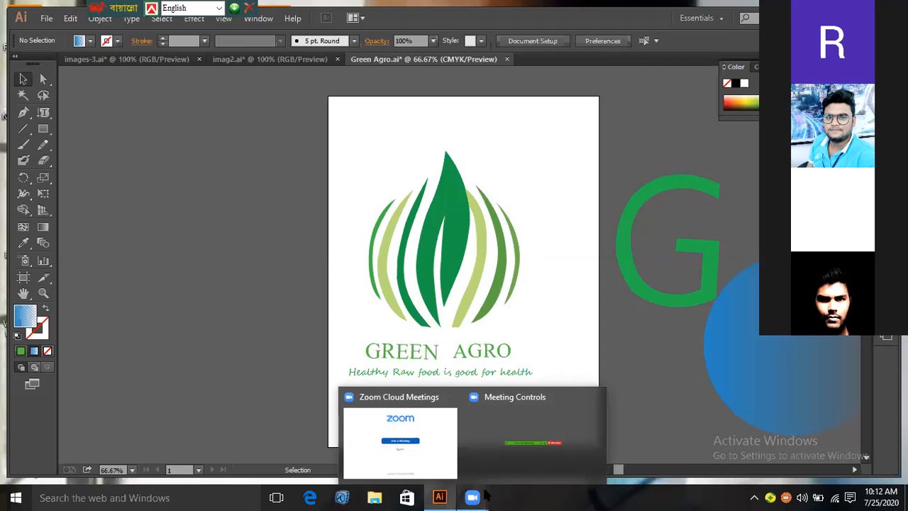